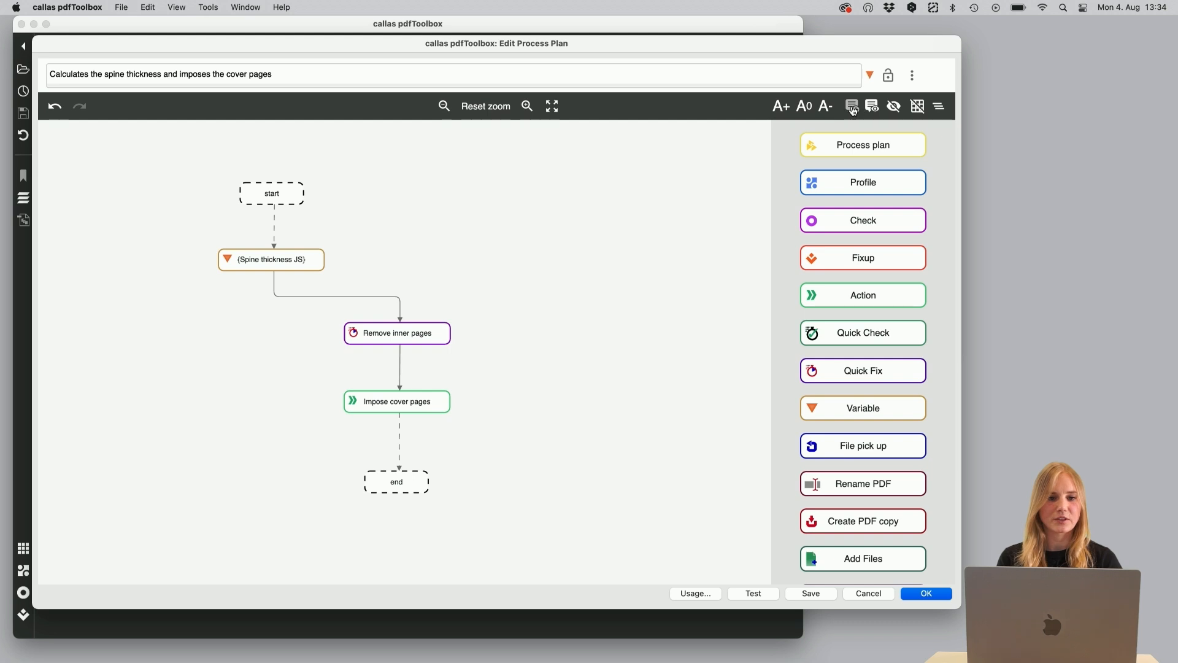
# - Add a note to the process plan and move and resize it into a wide rectangle behind the Spine thickness JS step
pyautogui.click(859, 109)
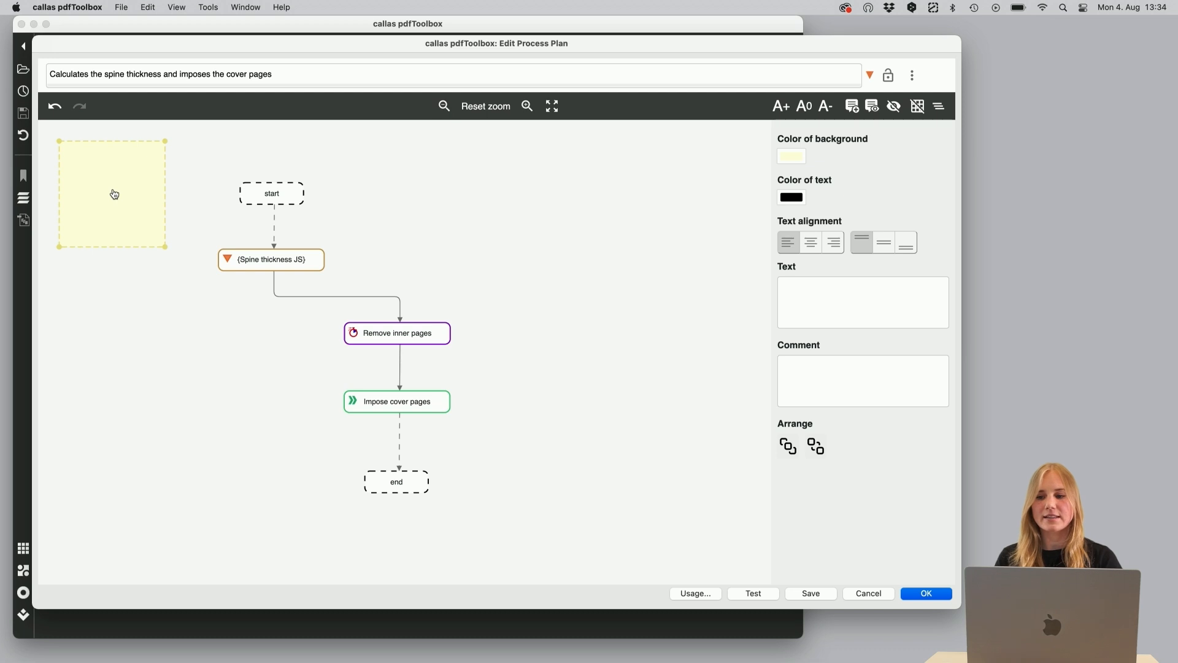
pyautogui.moveTo(114, 195); pyautogui.dragTo(131, 264)
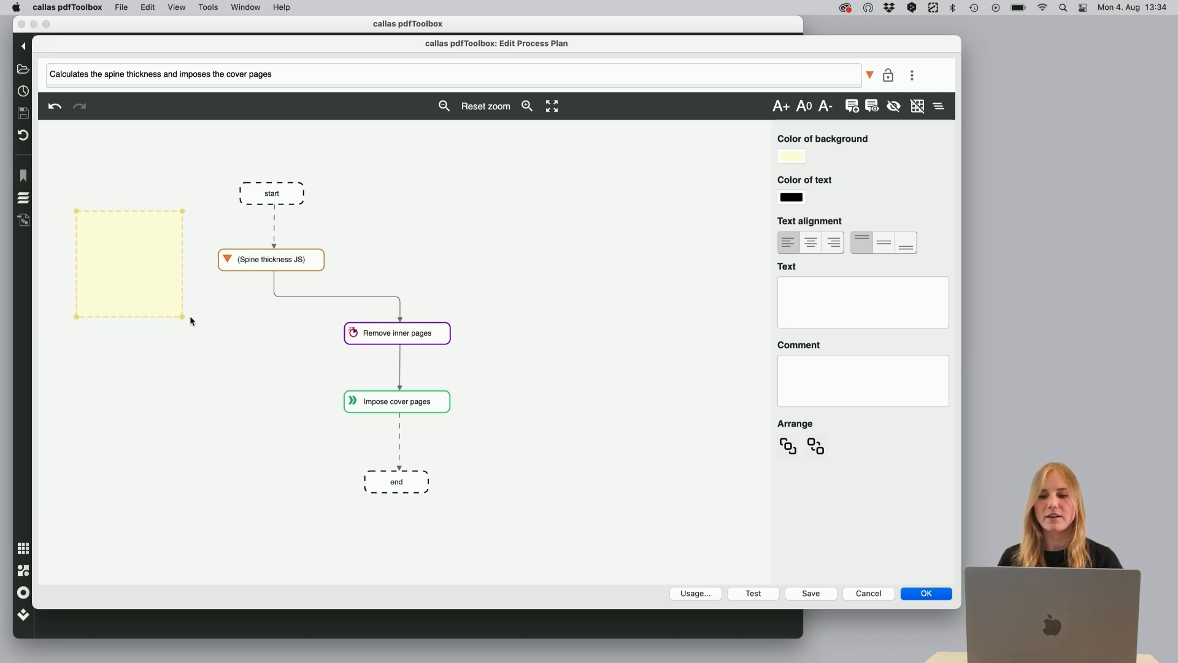
pyautogui.moveTo(182, 319); pyautogui.dragTo(361, 283)
pyautogui.moveTo(160, 242); pyautogui.dragTo(158, 252)
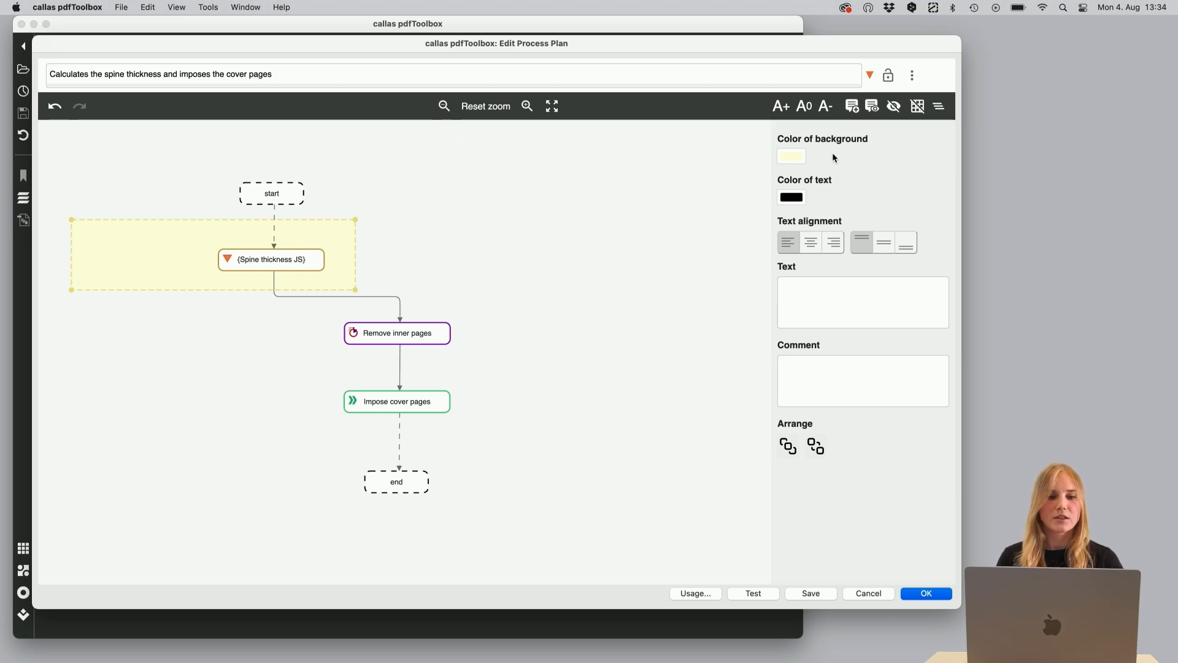
# - Try several background colors for the note, including bright yellow and the preset swatches, and settle on the light orange preset
pyautogui.click(784, 161)
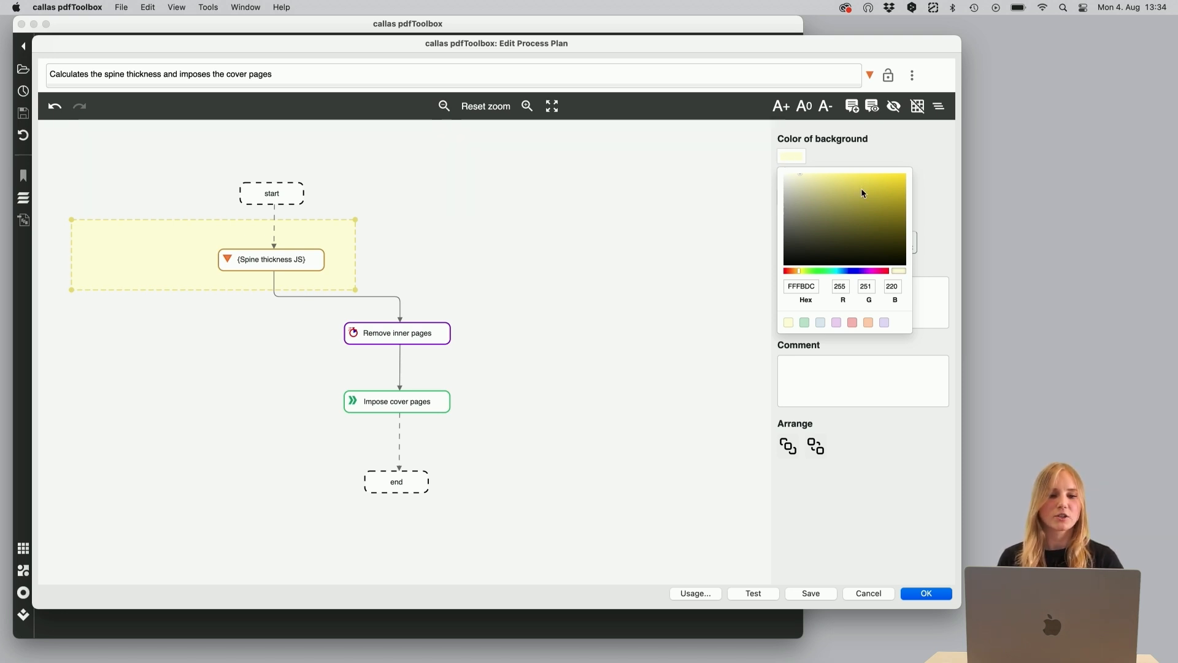
pyautogui.moveTo(861, 190); pyautogui.dragTo(890, 173)
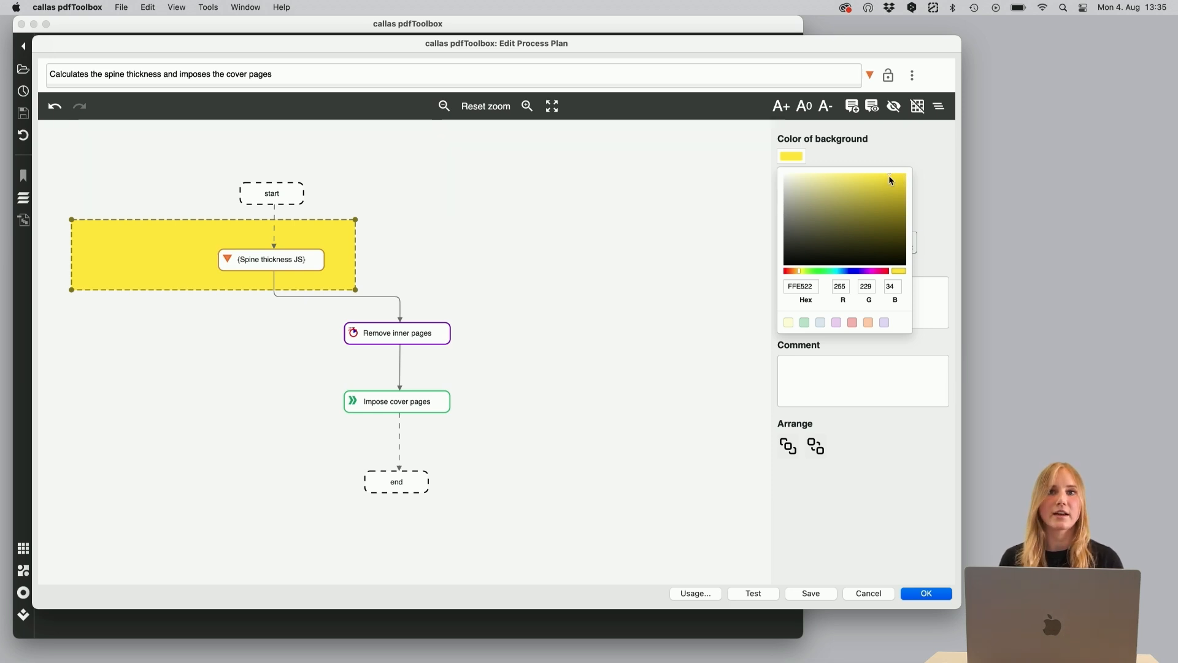
pyautogui.click(804, 322)
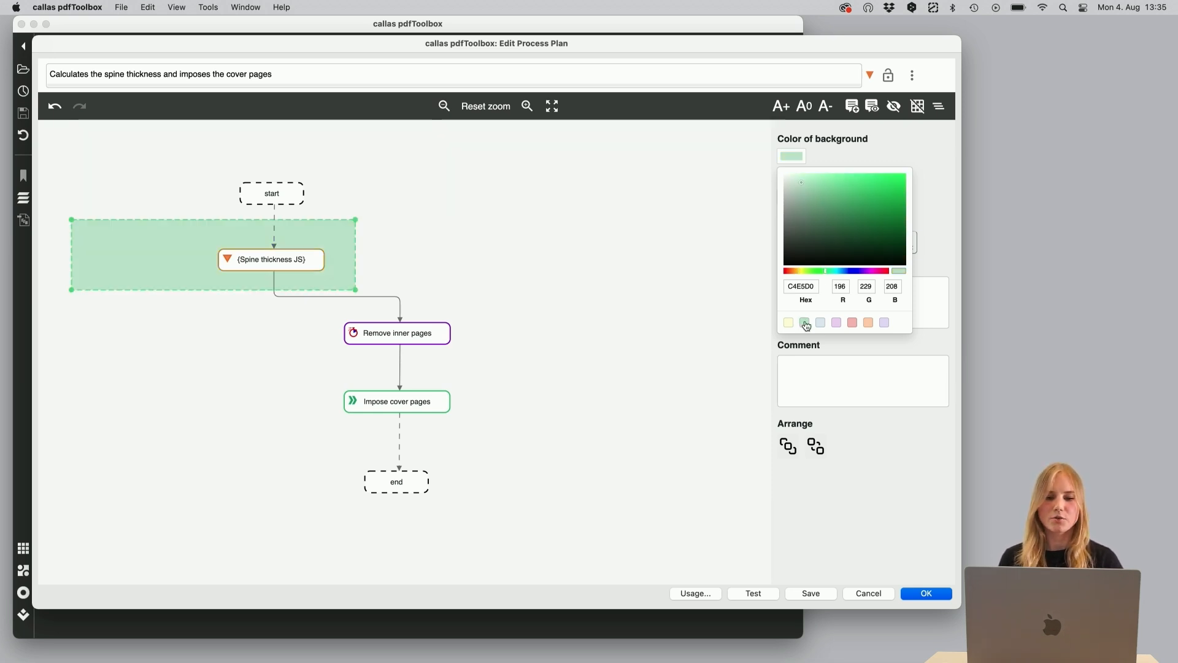
pyautogui.click(821, 326)
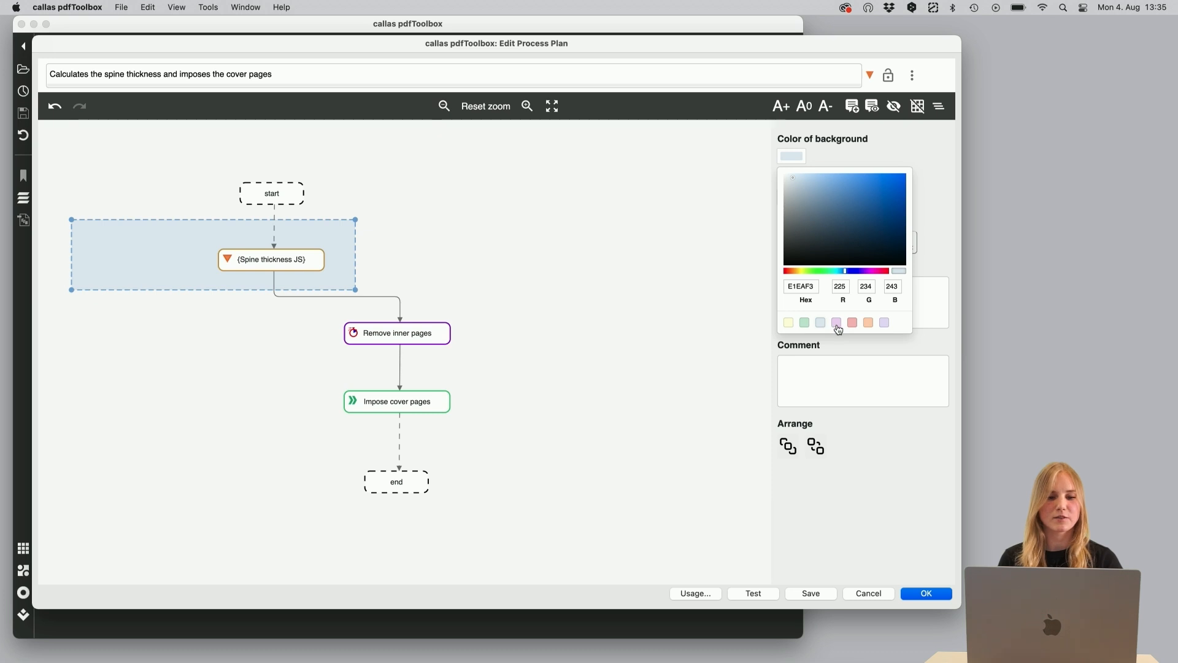
pyautogui.click(837, 326)
pyautogui.click(851, 323)
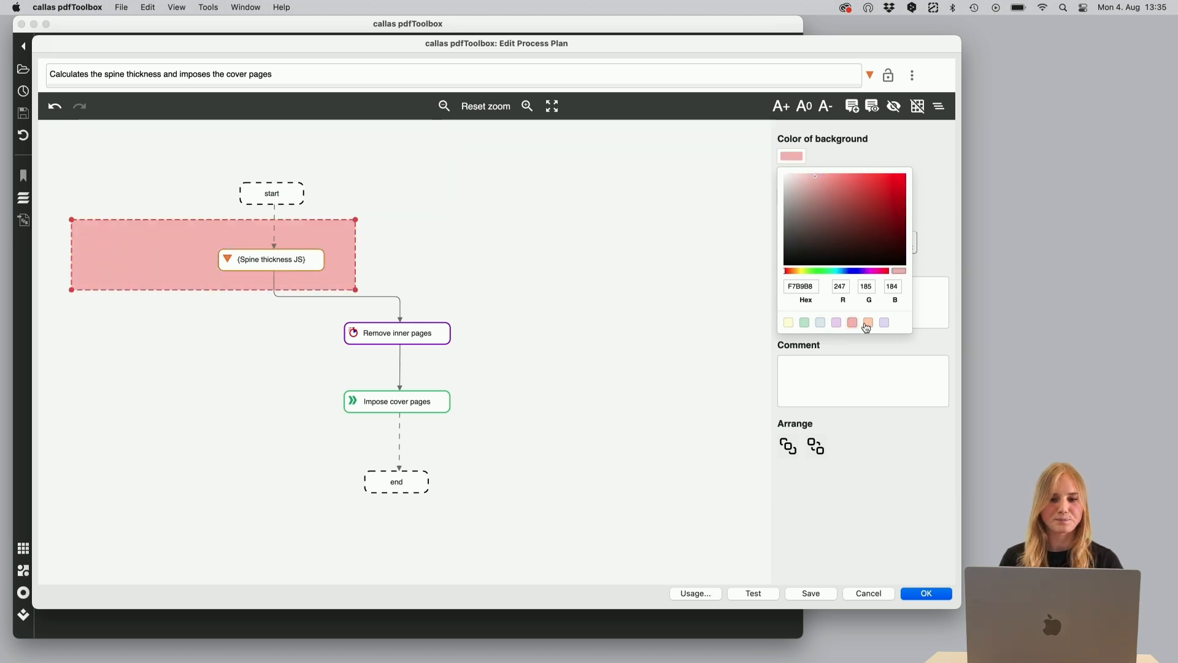
pyautogui.click(867, 322)
pyautogui.click(937, 252)
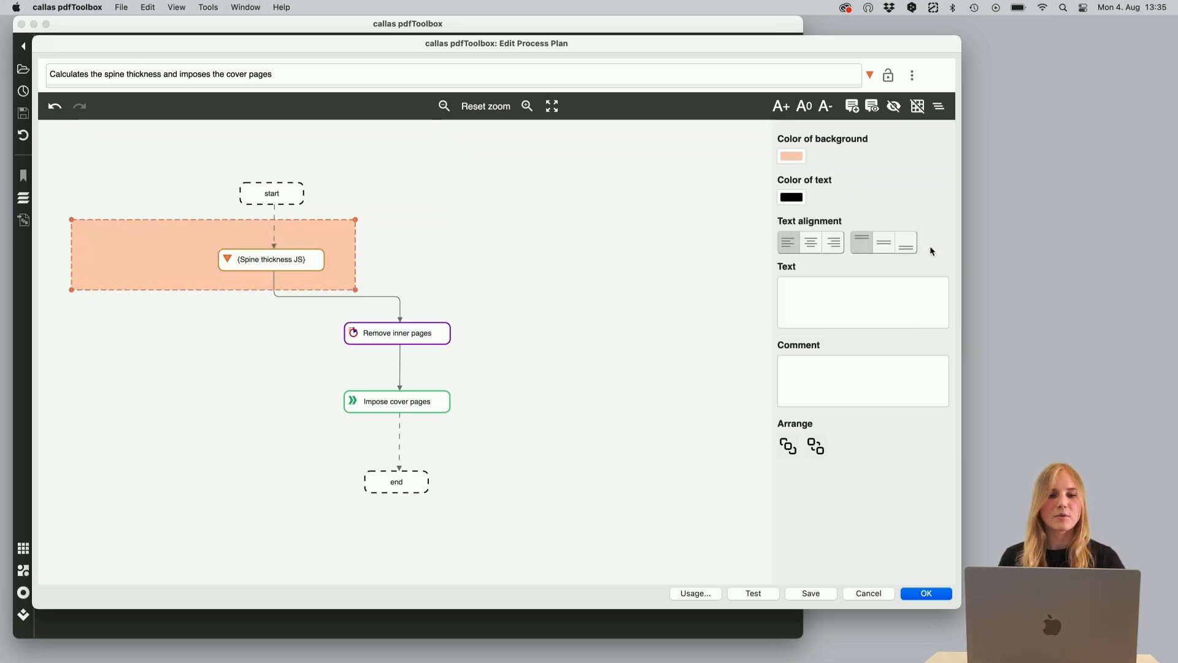
pyautogui.click(798, 198)
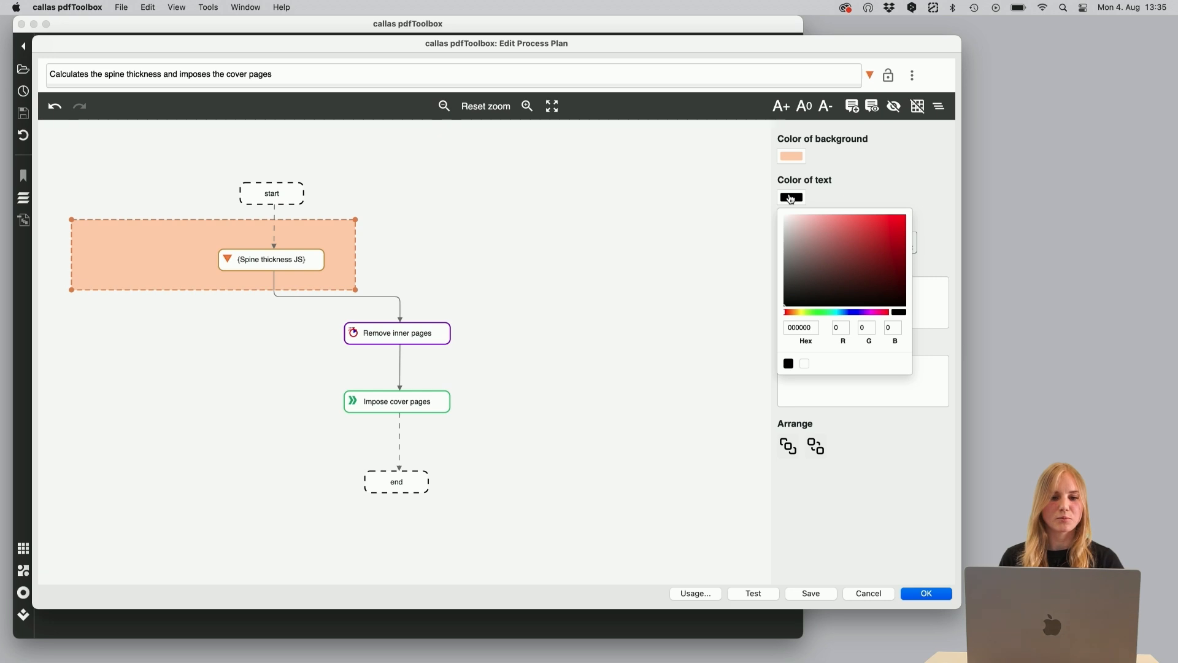
pyautogui.click(791, 198)
pyautogui.click(791, 198)
pyautogui.click(842, 182)
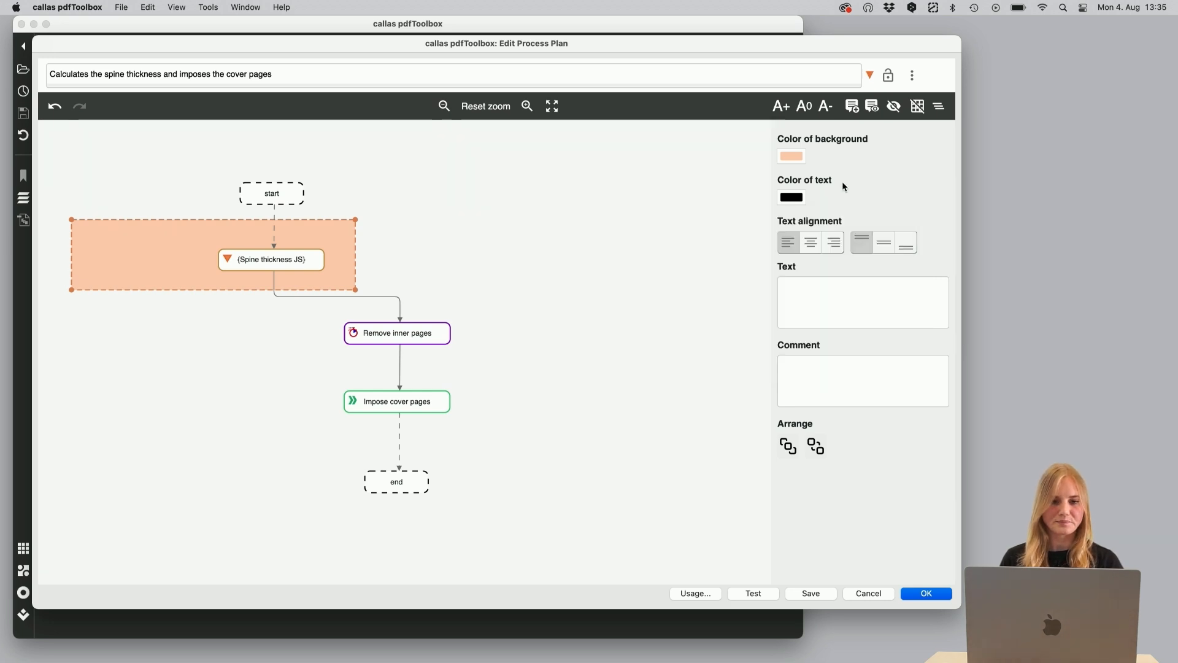
# - Set the orange note's visible text to "Here is some text"
pyautogui.click(803, 291)
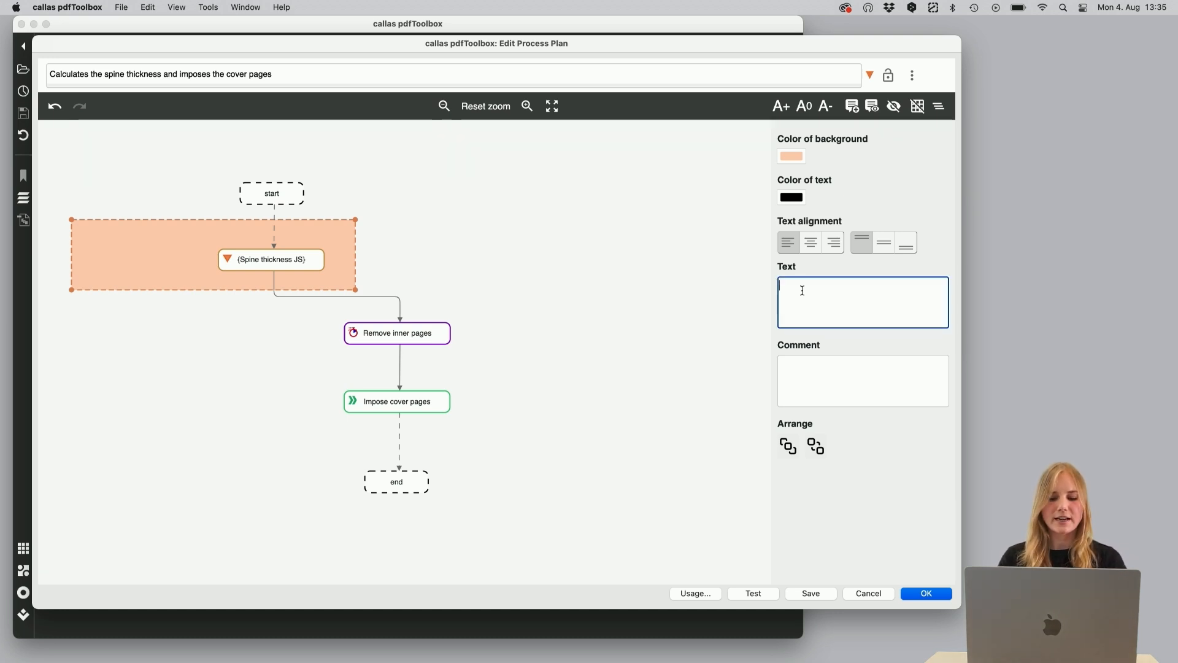
pyautogui.write('H')
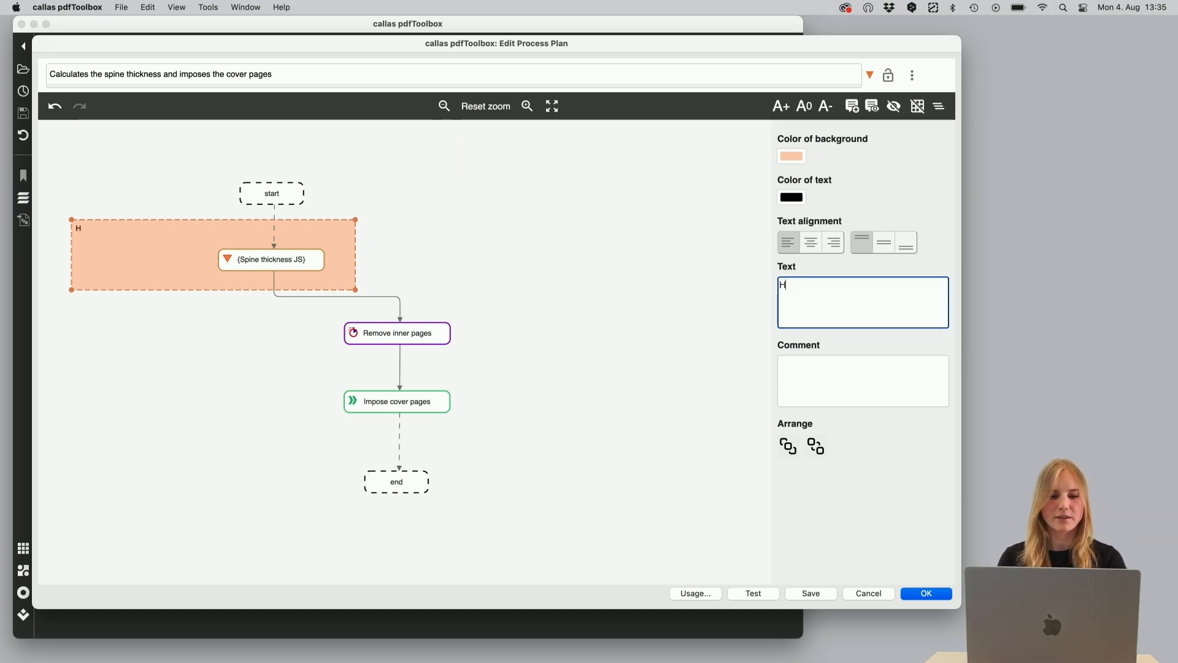
pyautogui.write('ere is some text')
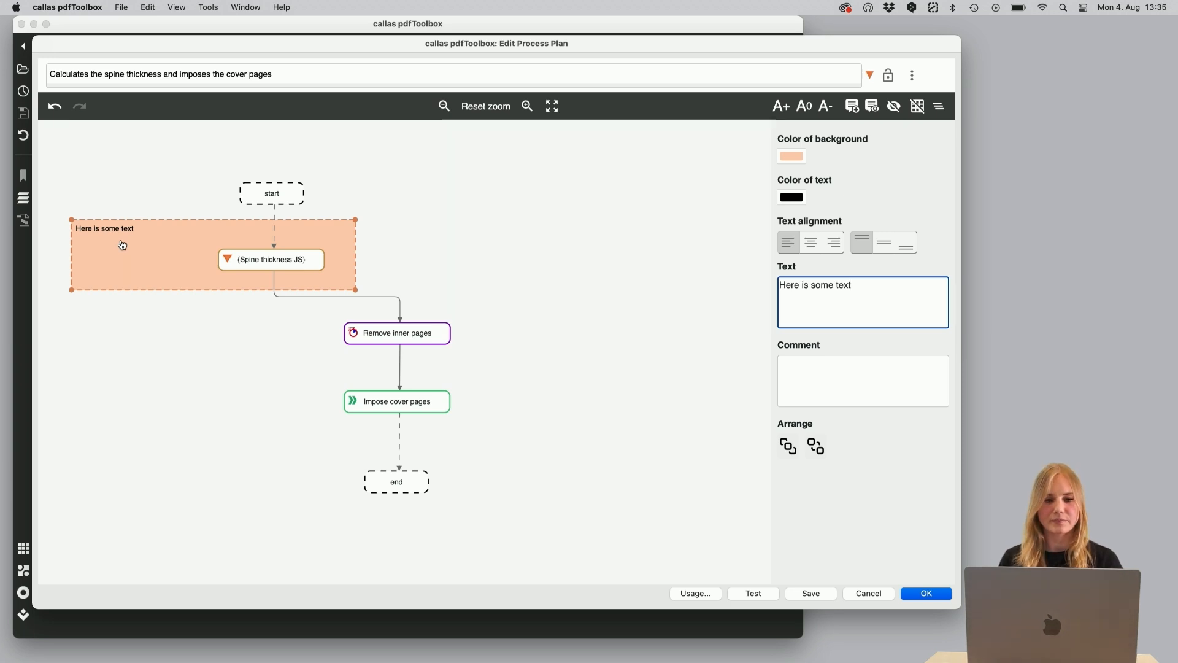
# - Give the note the comment "The script detects the number of pages of the document and calculates the spine thickness for the cover imposition."
pyautogui.click(832, 388)
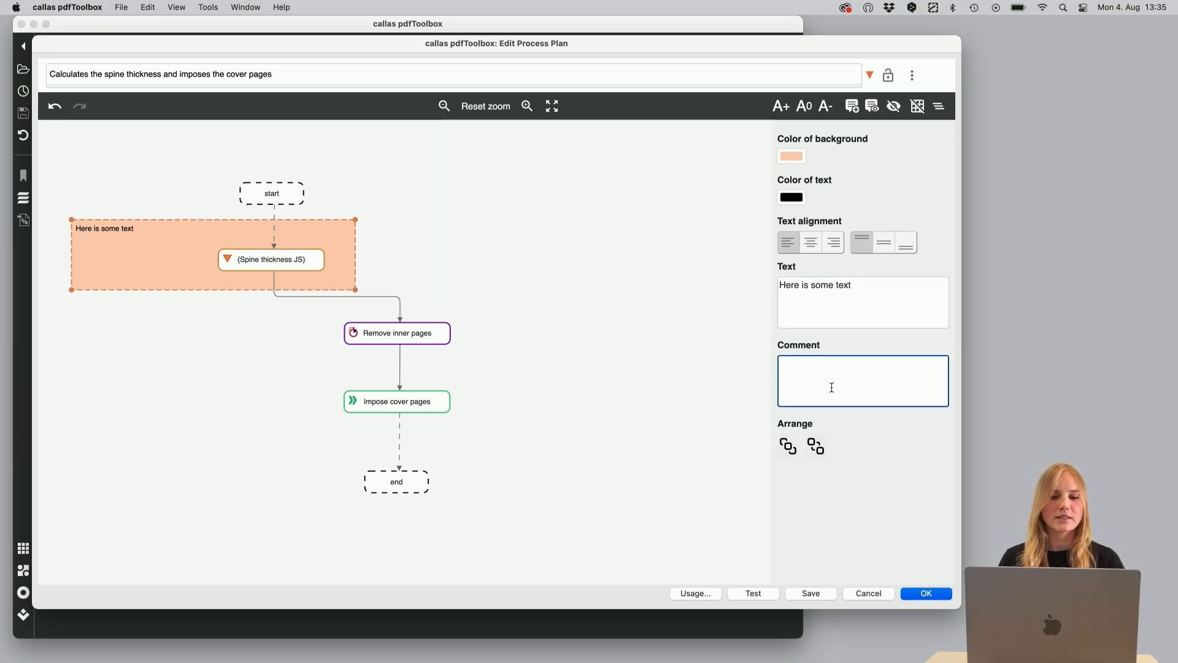
pyautogui.write('The script detects the number of pages of the document and calculates the spine thickness for the cover imposition.')
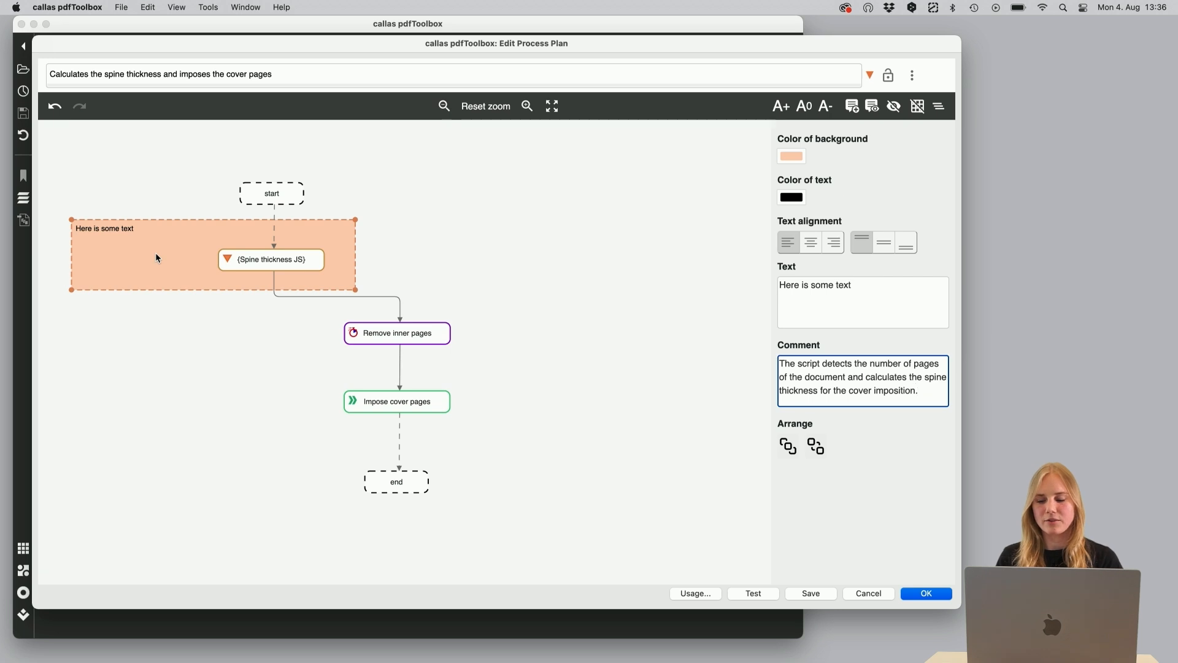
pyautogui.click(481, 237)
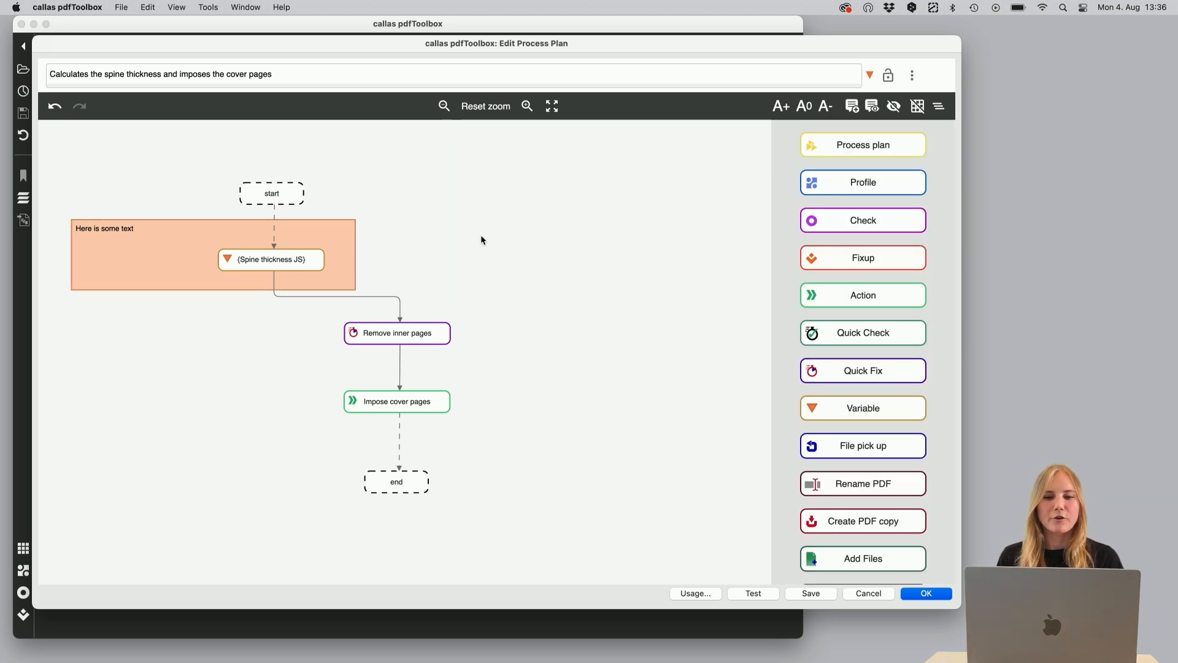
# - Add a second note enclosing the whole plan and copy the plan's name, "Calculates the spine thickness and imposes the cover pages", into its text
pyautogui.click(852, 106)
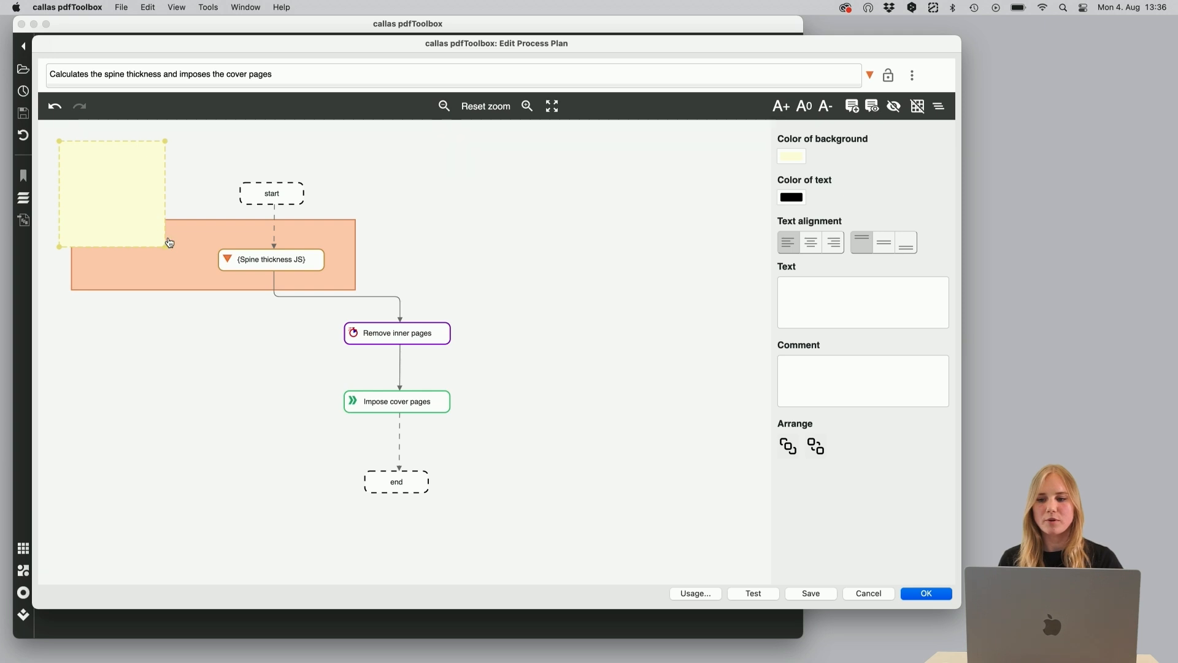
pyautogui.moveTo(165, 245)
pyautogui.mouseDown()
pyautogui.moveTo(383, 479)
pyautogui.moveTo(460, 507)
pyautogui.moveTo(689, 521)
pyautogui.moveTo(753, 539)
pyautogui.mouseUp()
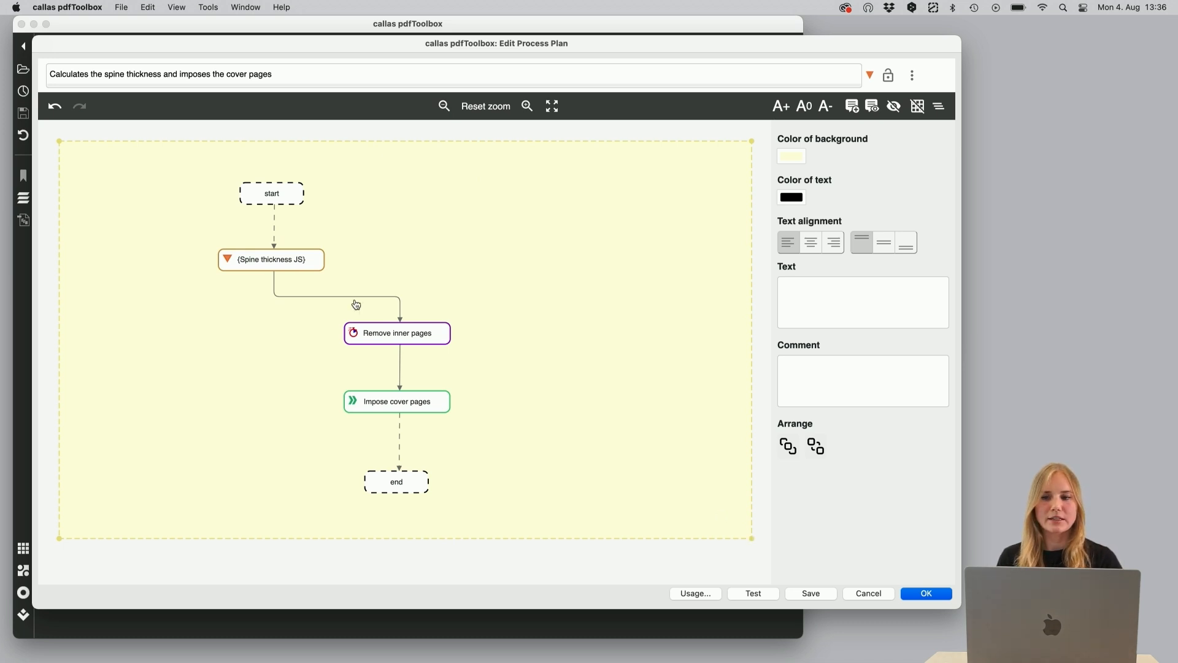
pyautogui.moveTo(292, 73); pyautogui.dragTo(2, 79)
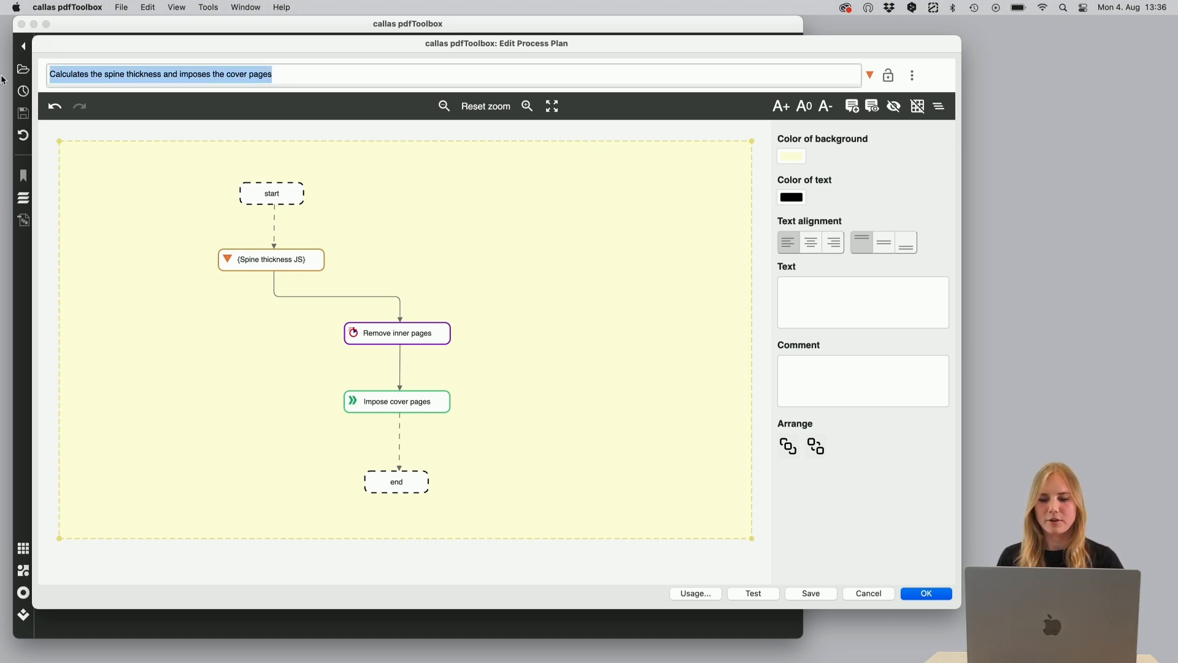
pyautogui.press('super+c')
pyautogui.click(831, 309)
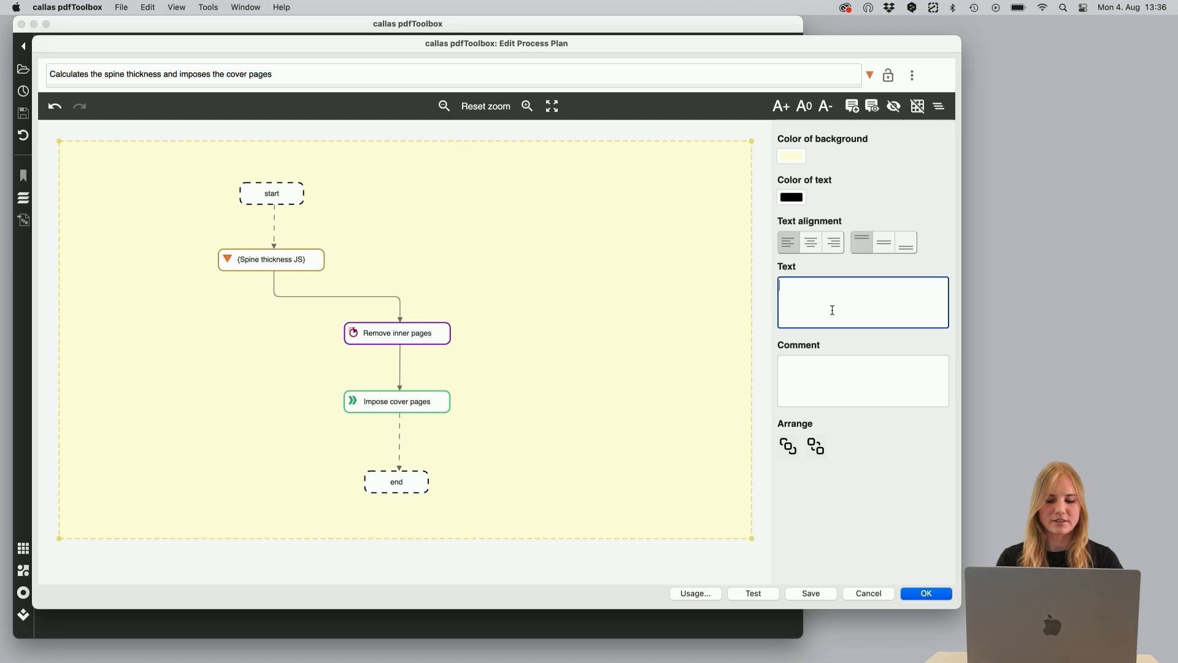
pyautogui.press('super+v')
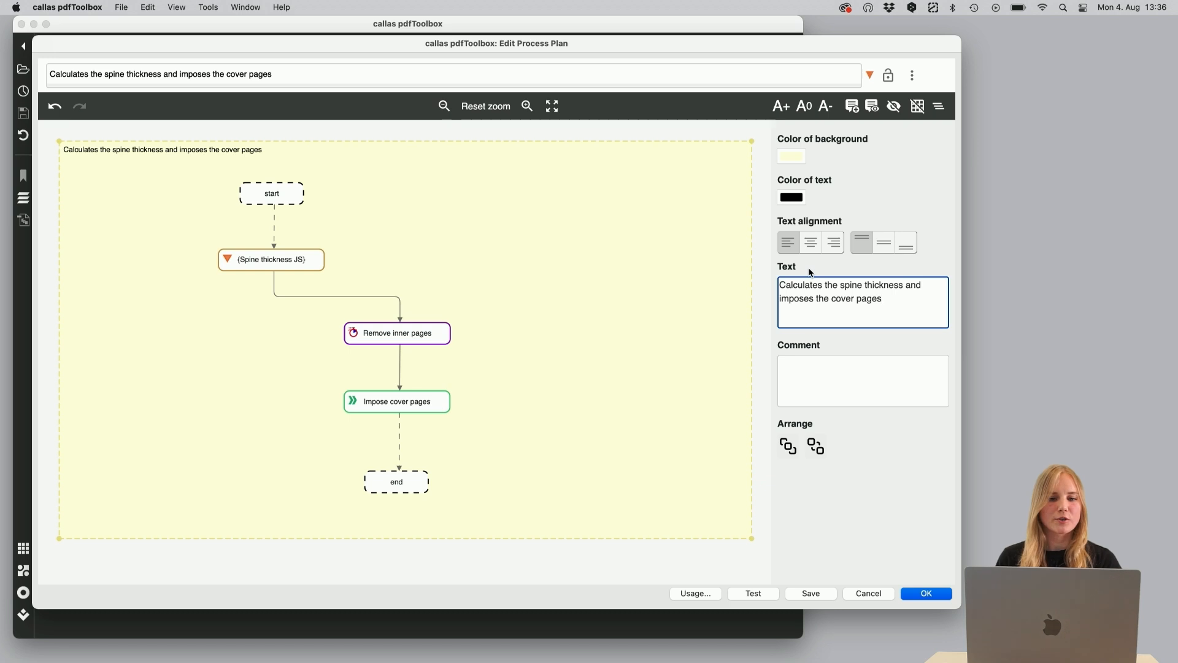
# - Align the large note's text right and vertically centered, and send the note behind the orange one
pyautogui.click(838, 251)
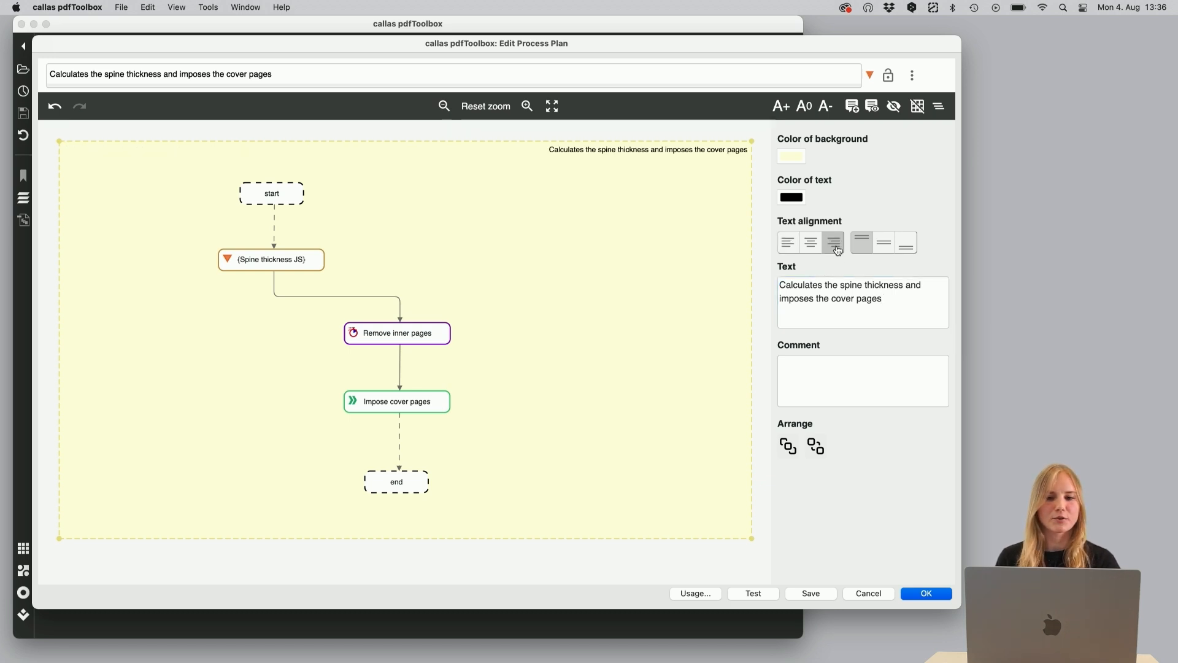
pyautogui.click(889, 248)
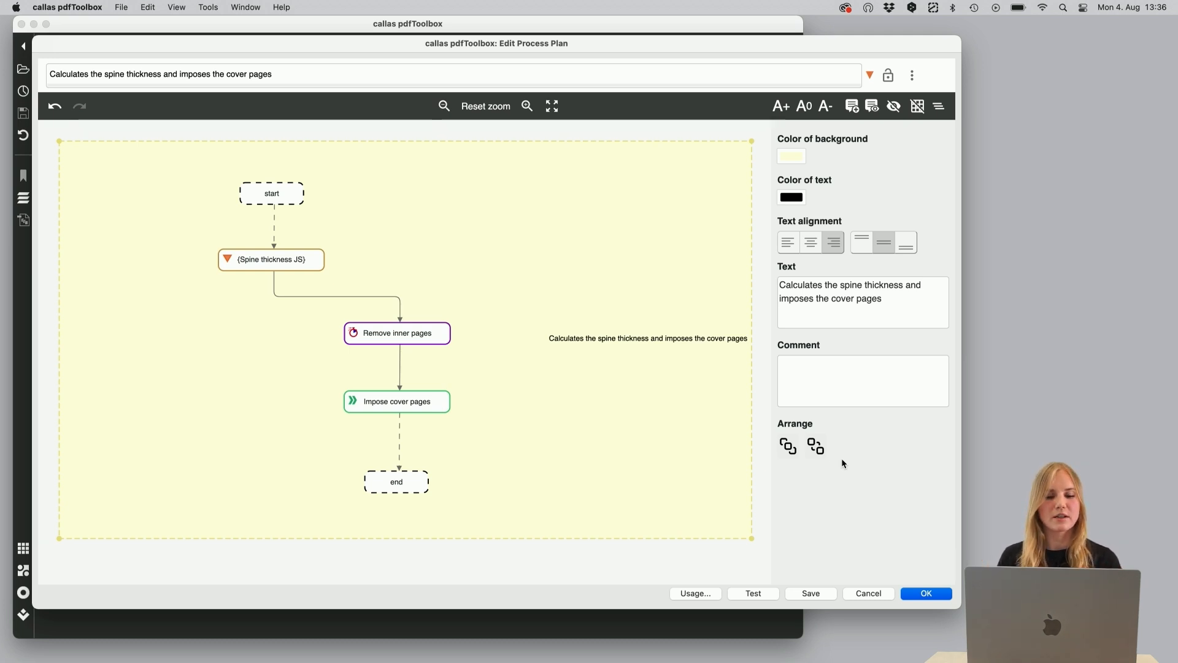
pyautogui.click(818, 450)
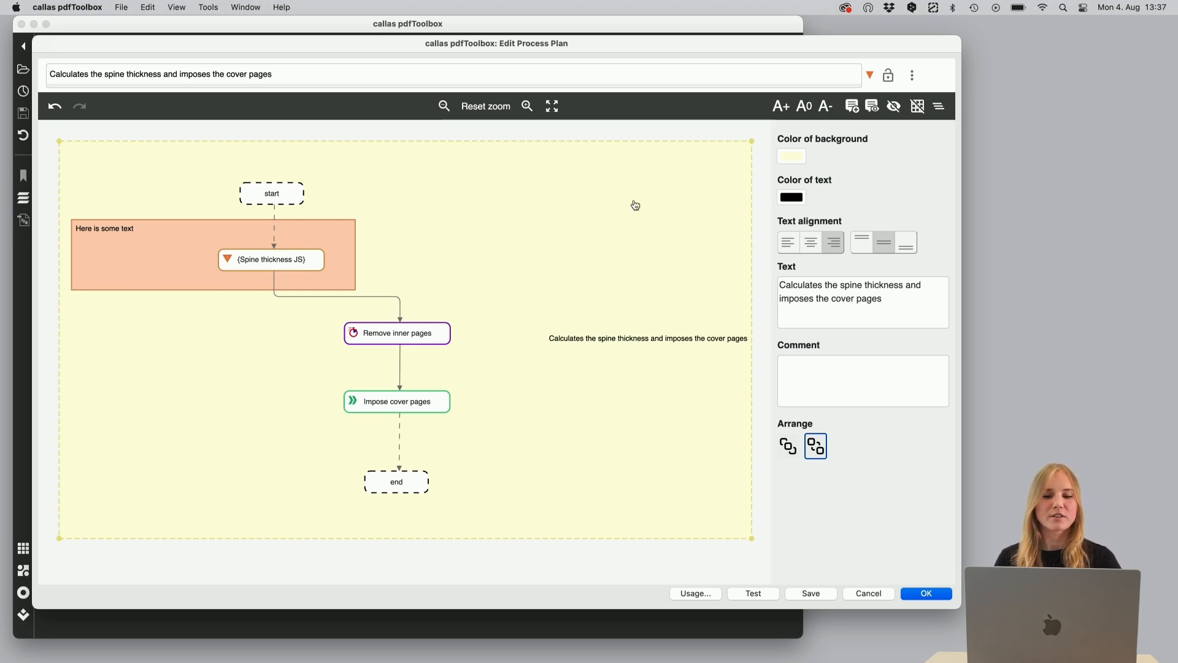
# - Hide all notes in the process plan and show them again
pyautogui.click(873, 110)
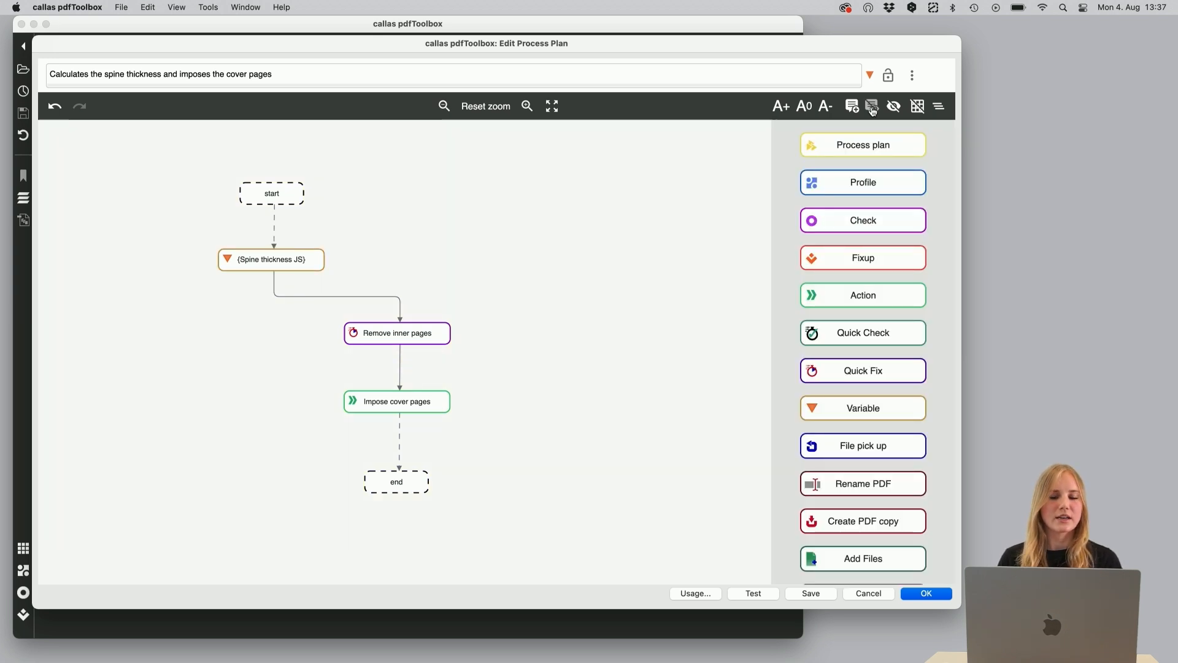
pyautogui.click(873, 109)
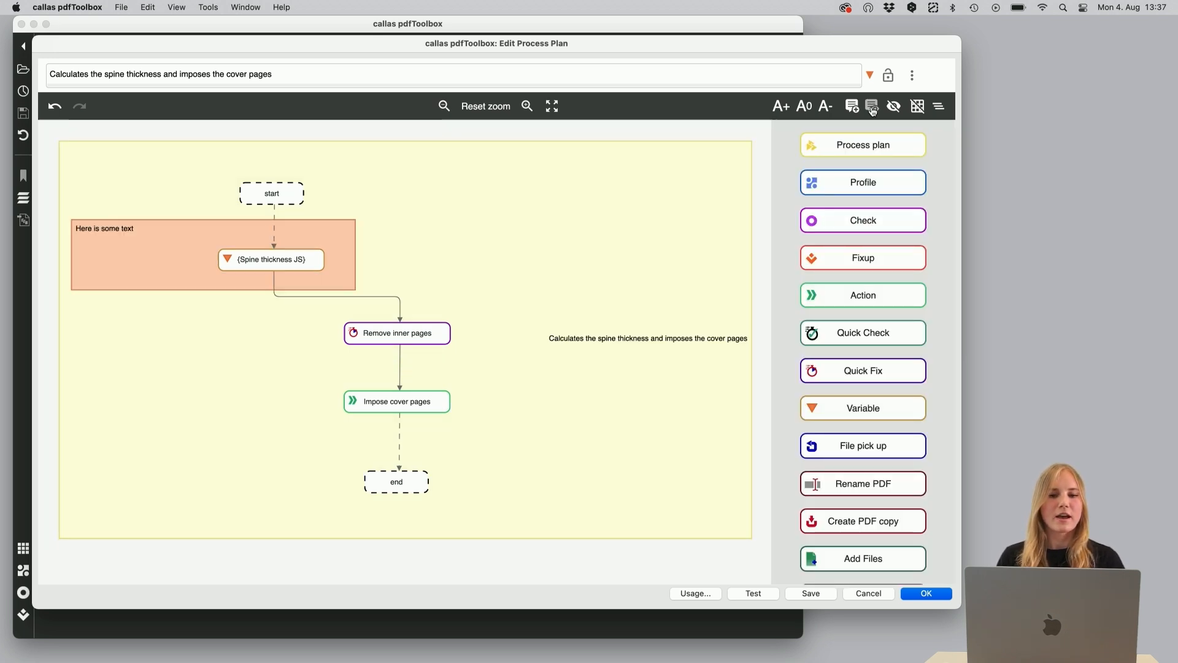